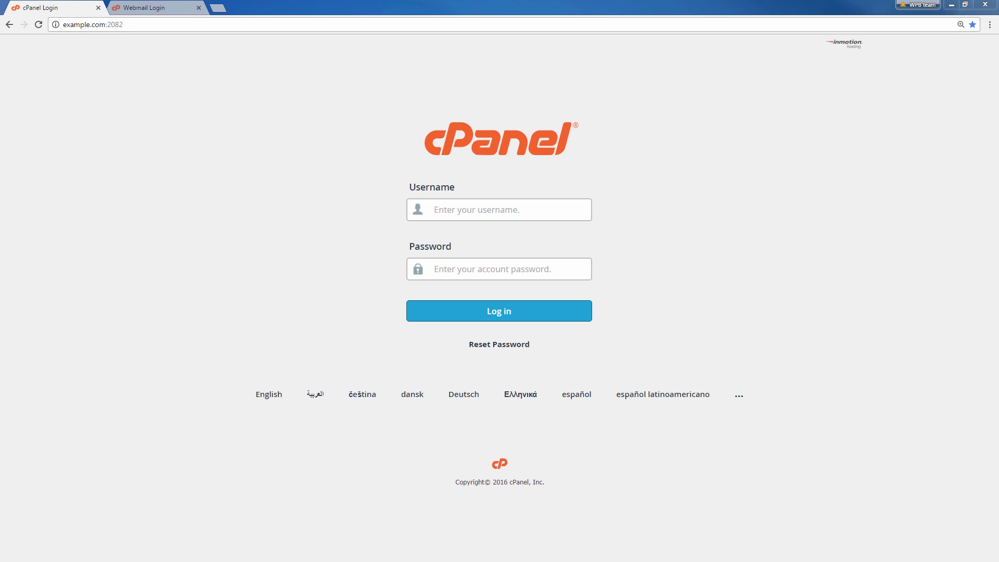
Log in to cPanel with the account username and password to reach the dashboard.
left_click(466, 207)
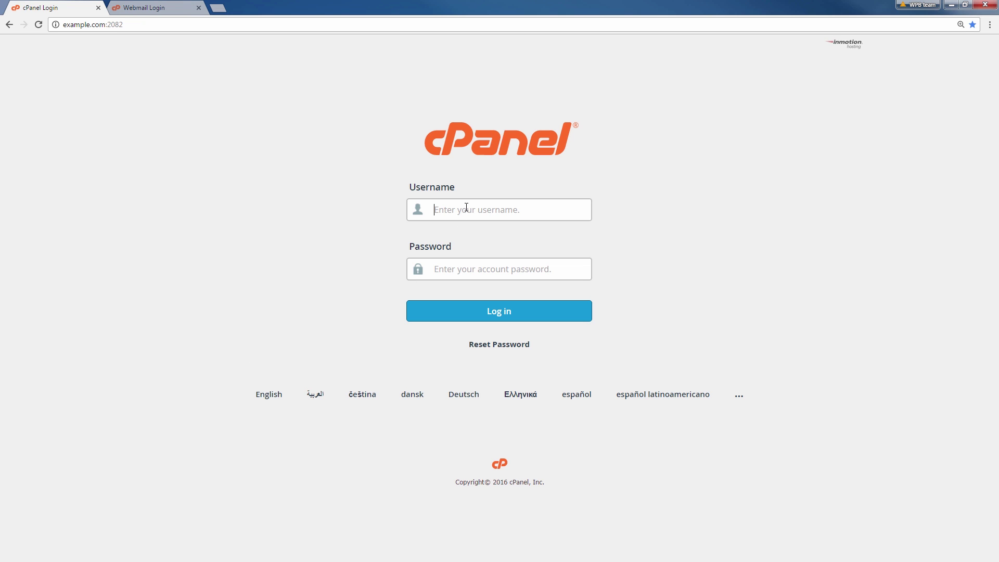
type("example")
key("Tab")
type("pass")
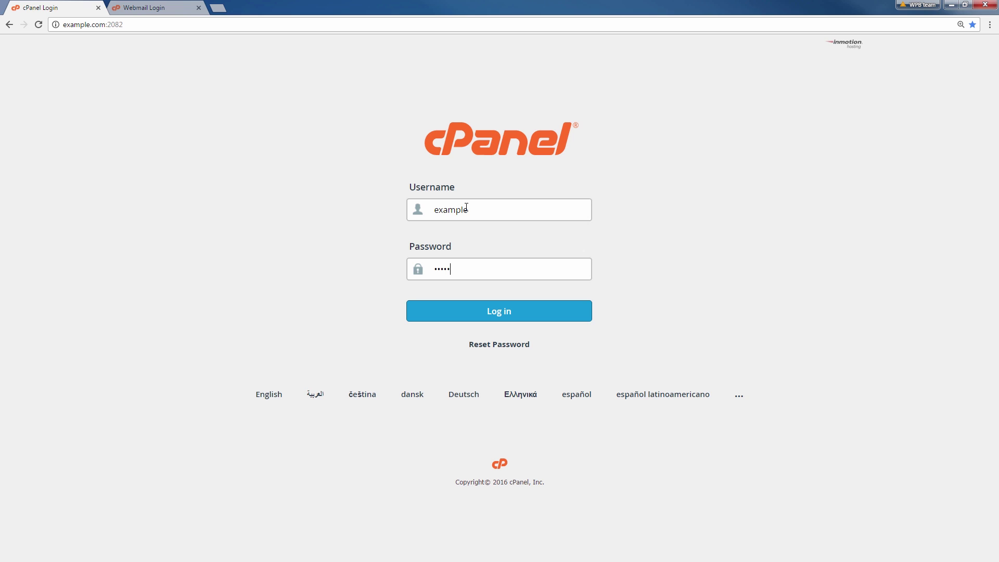
type("word")
key("Return")
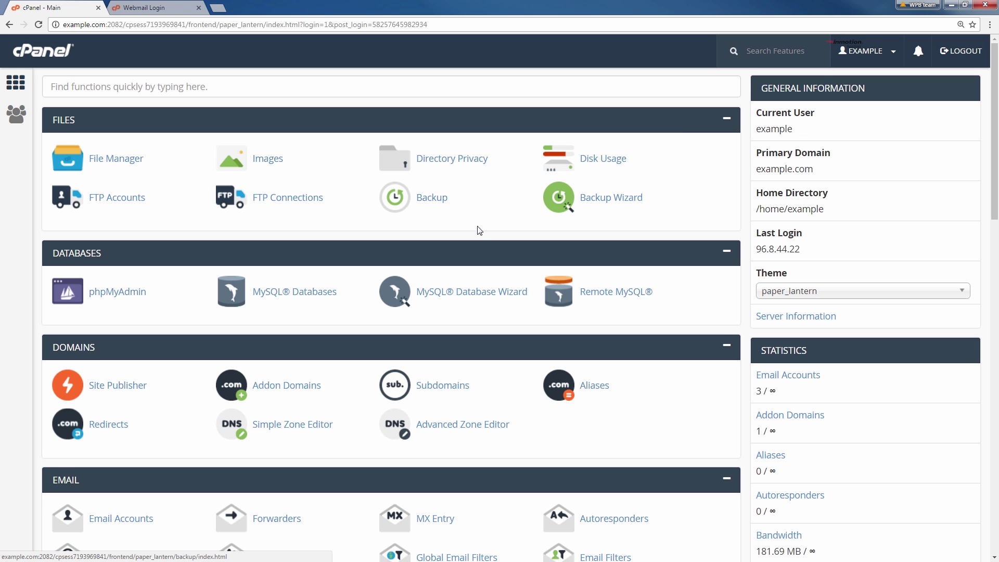
Go to the Email Accounts page from the Email section of the dashboard.
middle_click(478, 230)
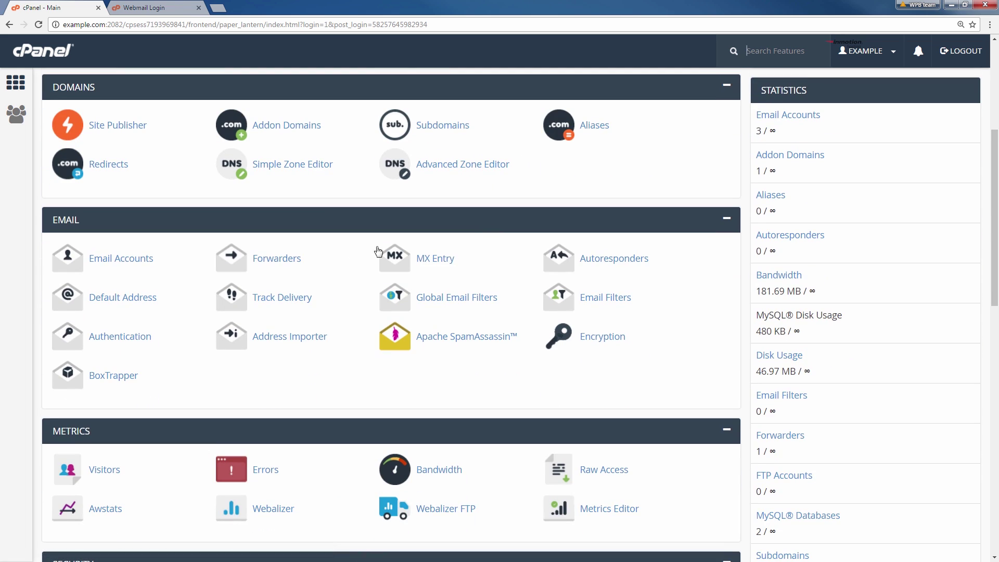
left_click(119, 264)
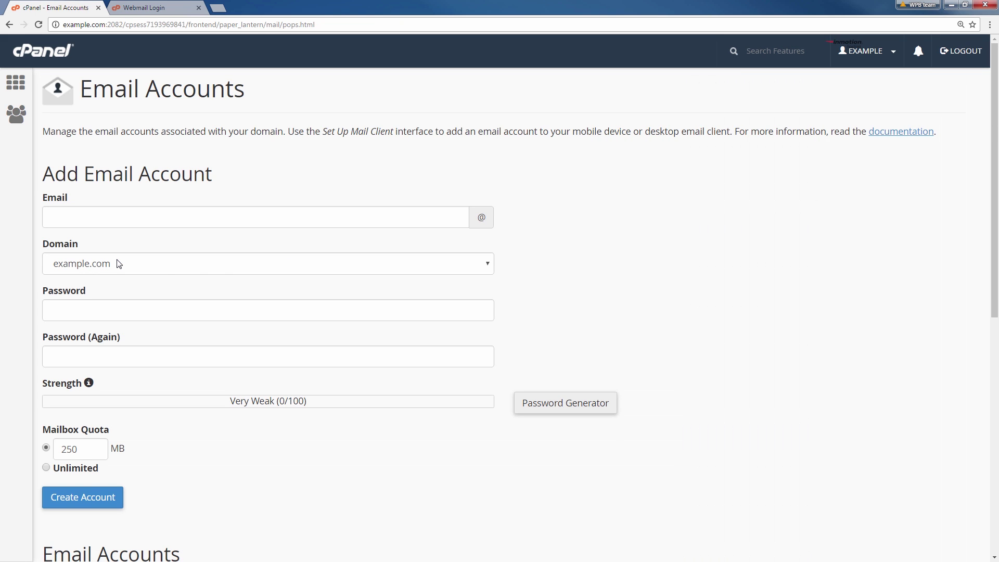
scroll(410, 245, "down", 2)
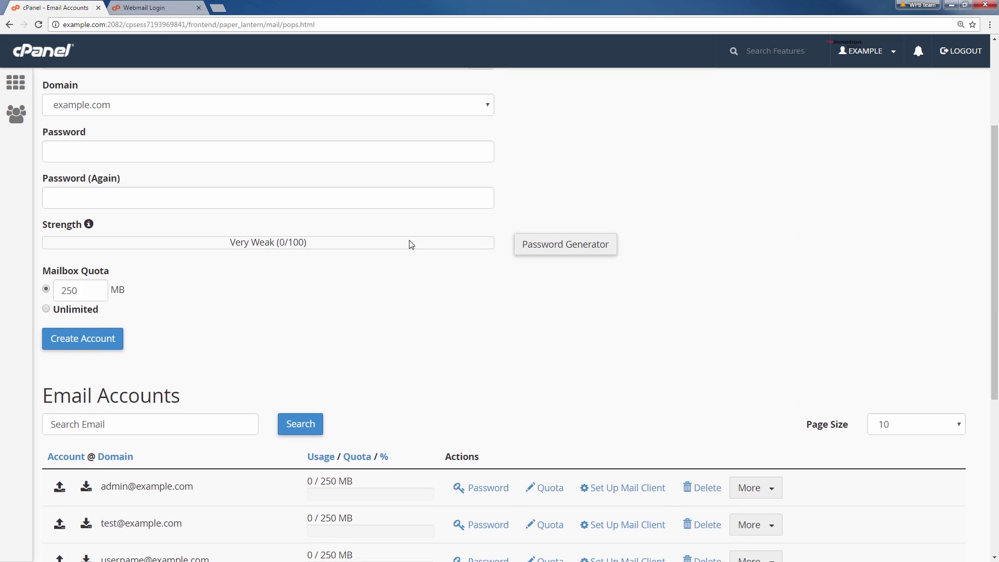
scroll(410, 244, "down", 3)
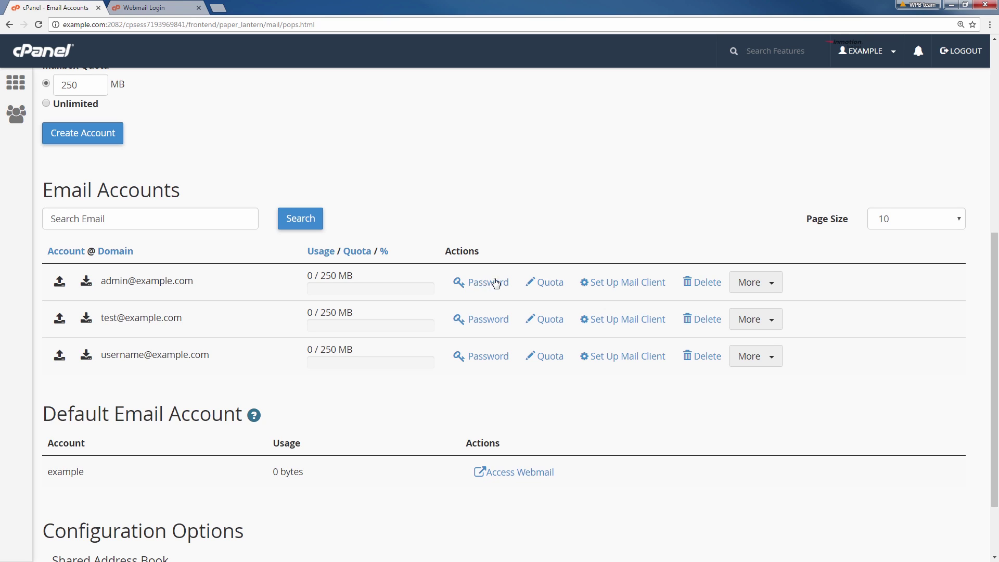
left_click(622, 283)
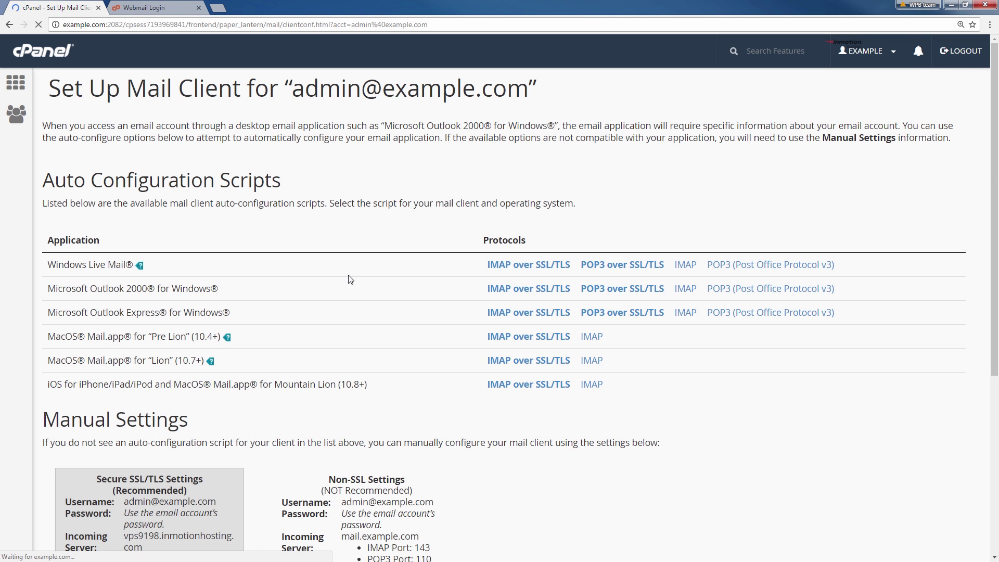
scroll(351, 282, "down", 3)
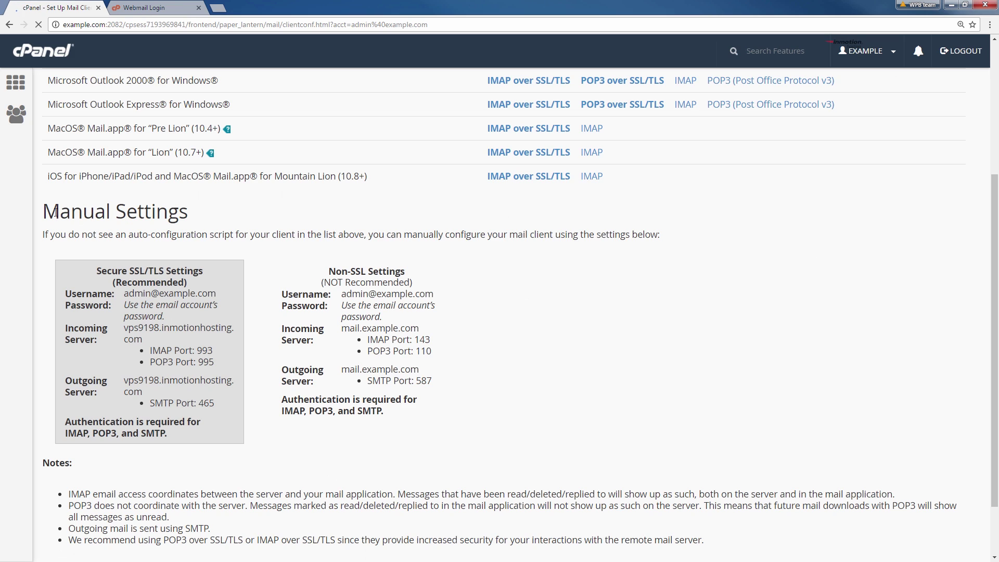
scroll(114, 216, "down", 1)
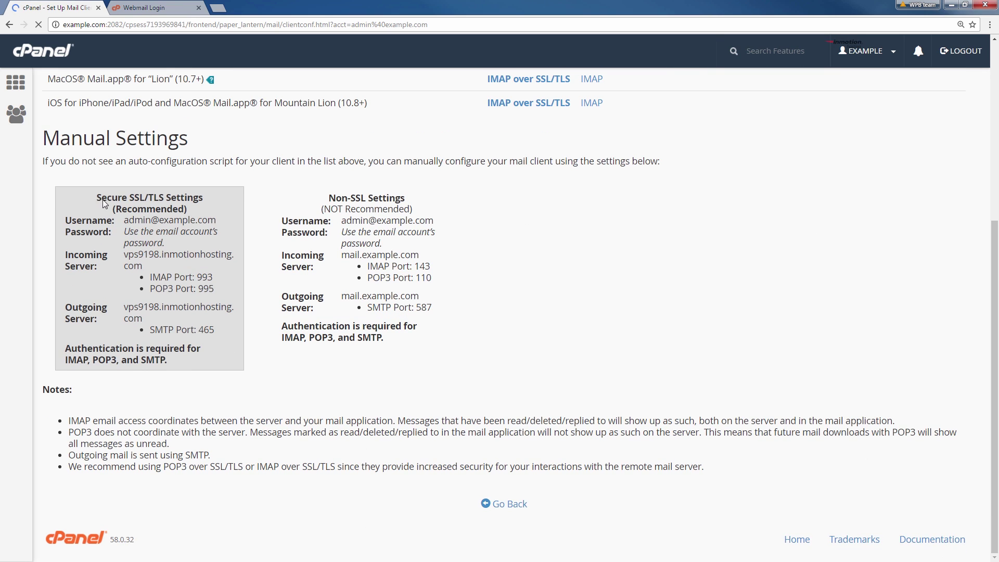
left_click_drag(97, 199, 161, 201)
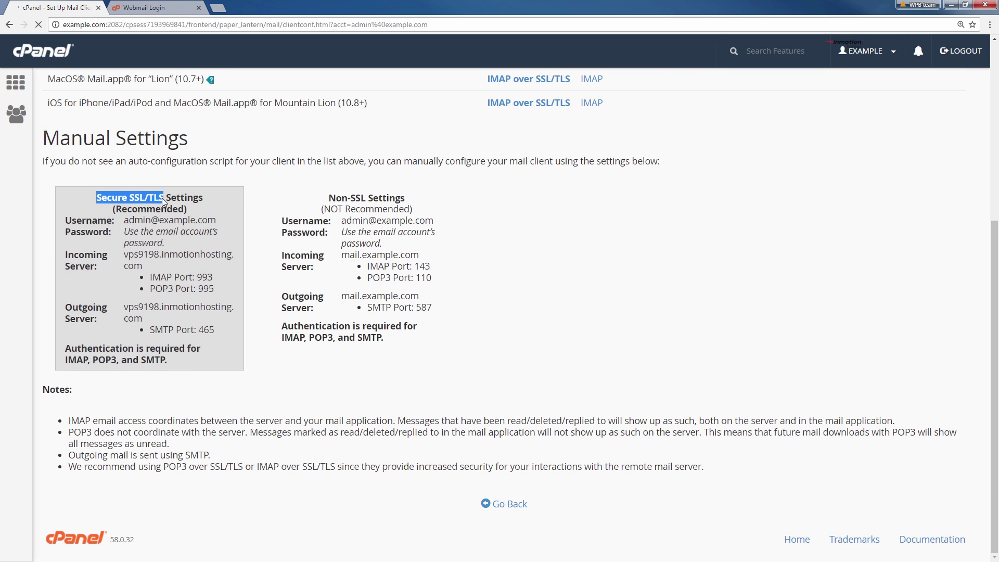
left_click_drag(162, 198, 165, 199)
left_click_drag(329, 202, 365, 199)
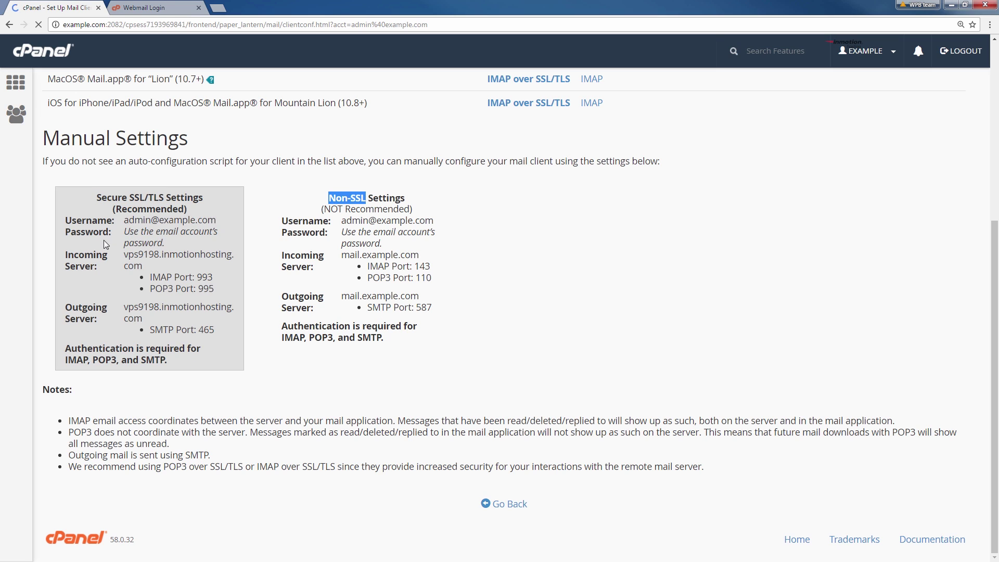
left_click(197, 232)
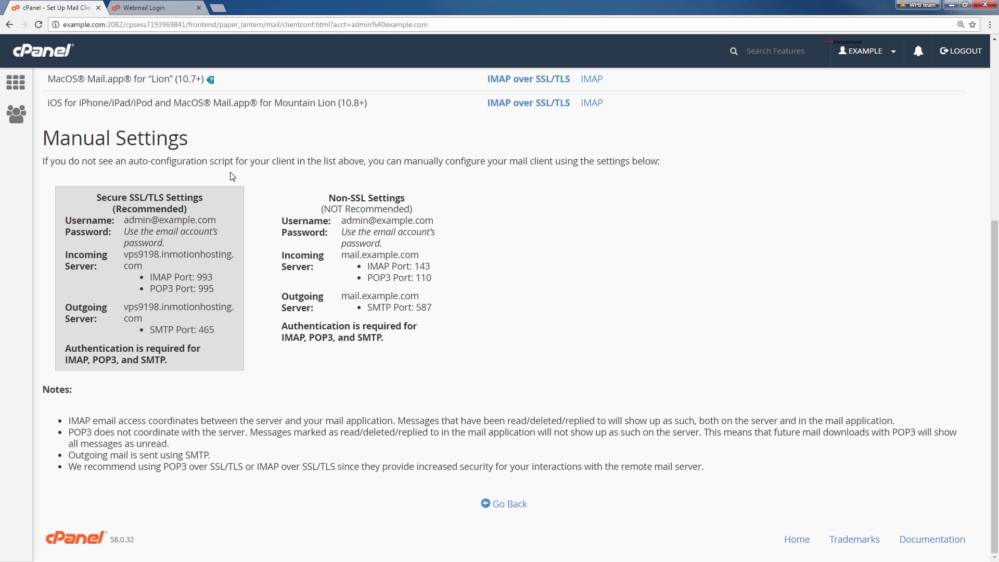
left_click(156, 6)
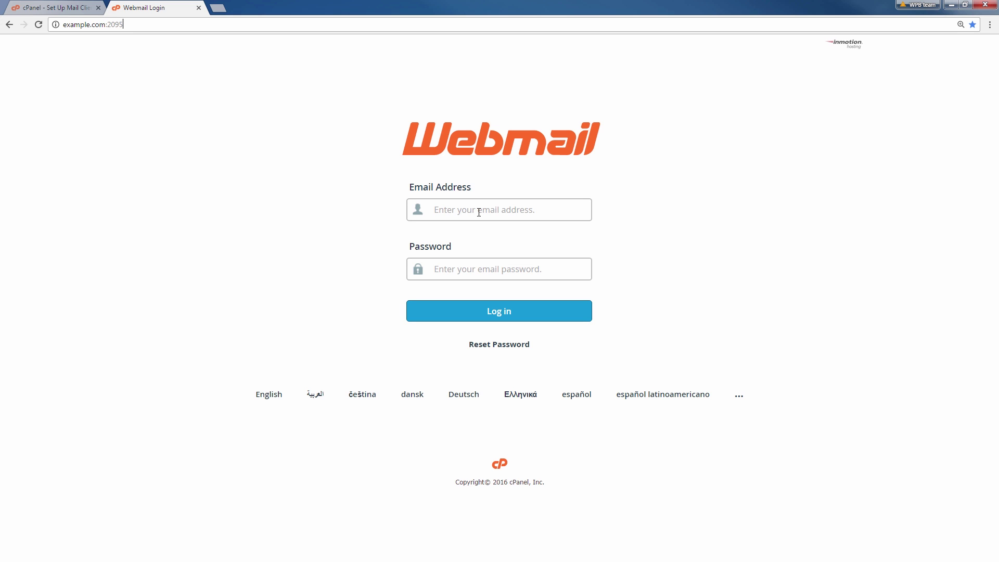
type("a")
type("dmin@")
type("example.com")
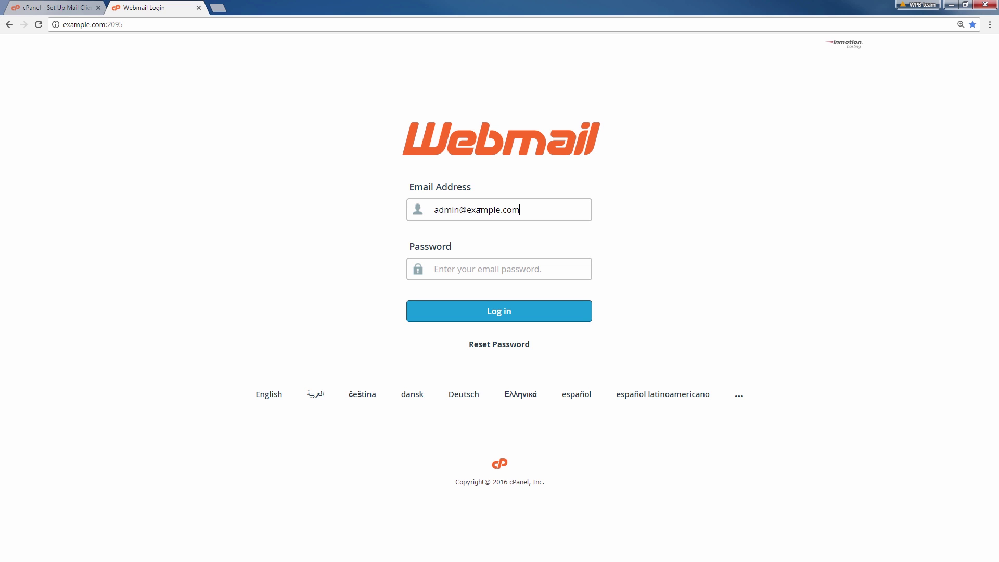
key("Tab")
type("****")
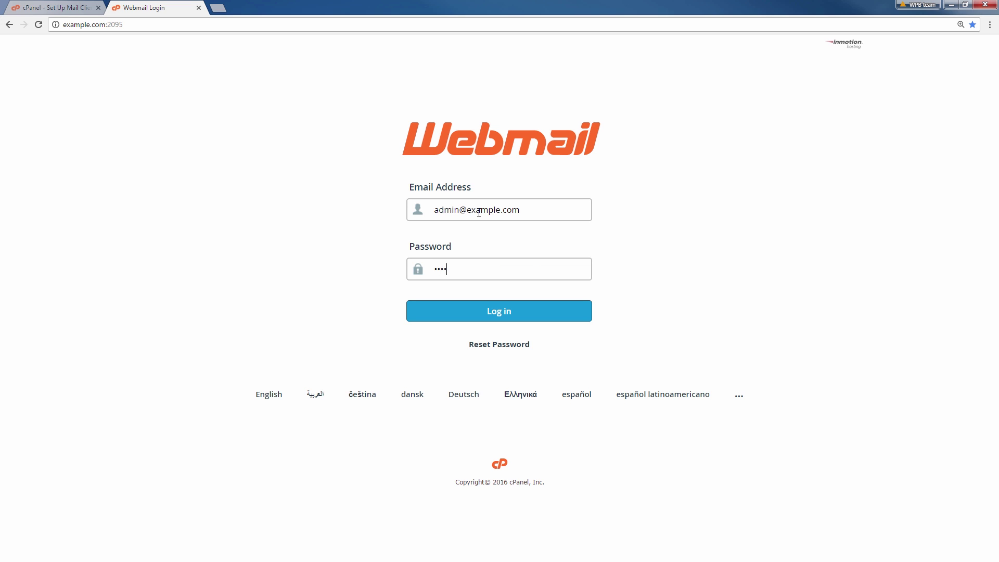
type("*****")
key("Return")
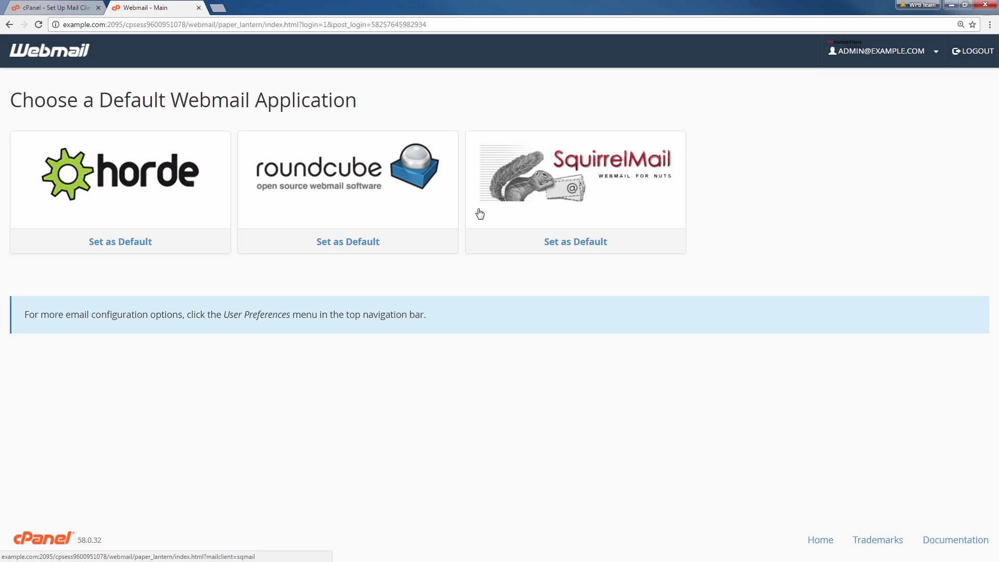
left_click(927, 56)
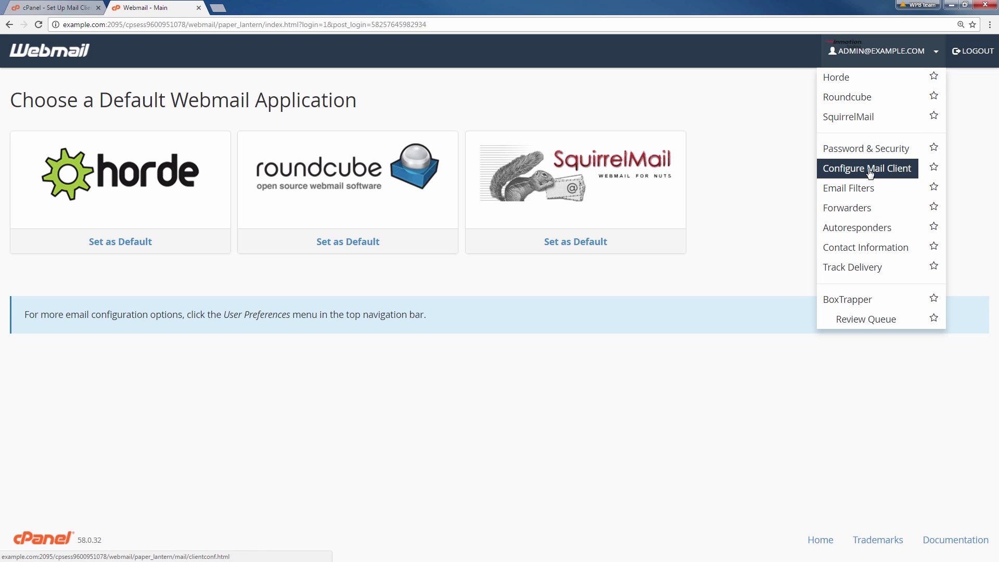
left_click(869, 173)
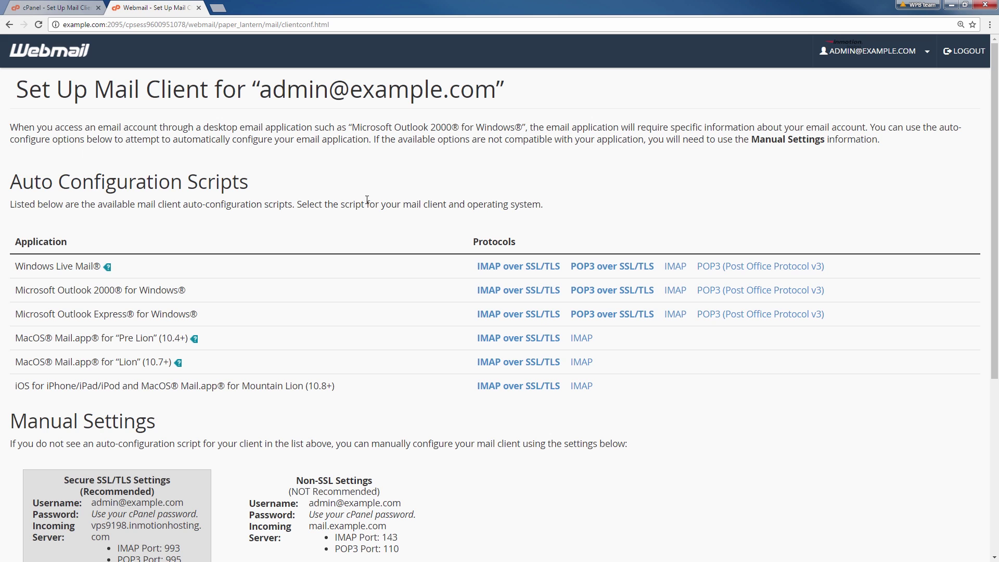
scroll(366, 200, "down", 3)
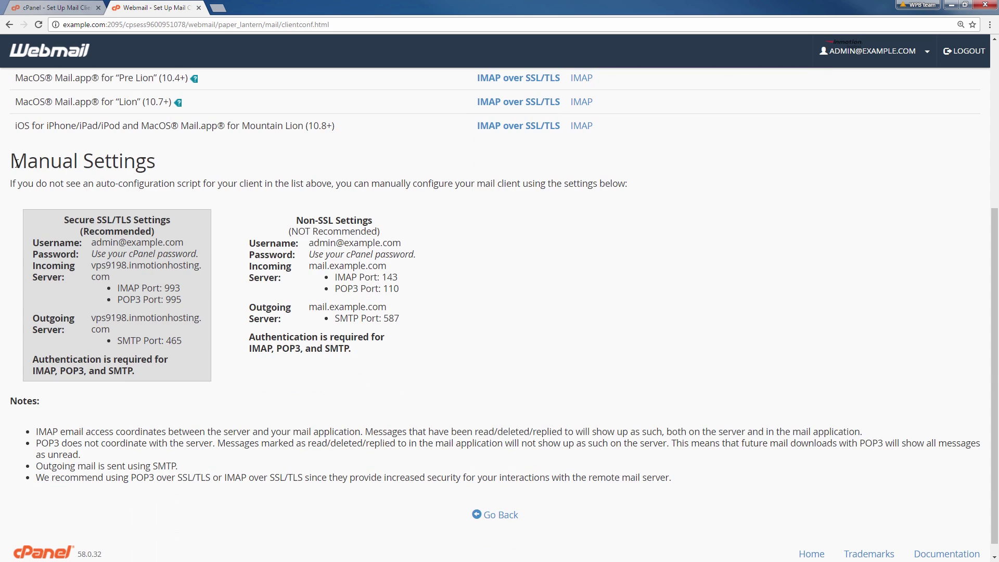
scroll(84, 206, "down", 1)
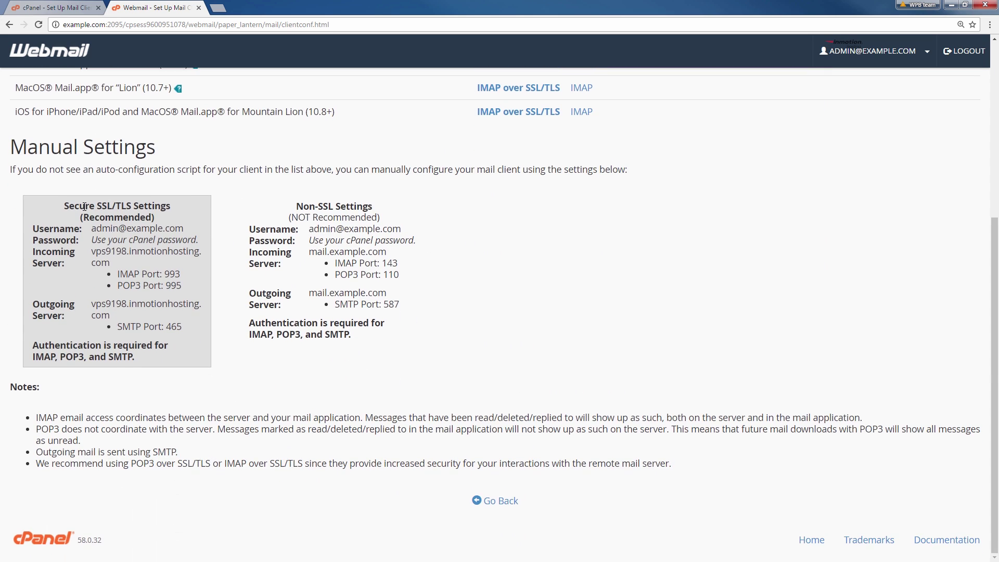
left_click_drag(63, 206, 203, 232)
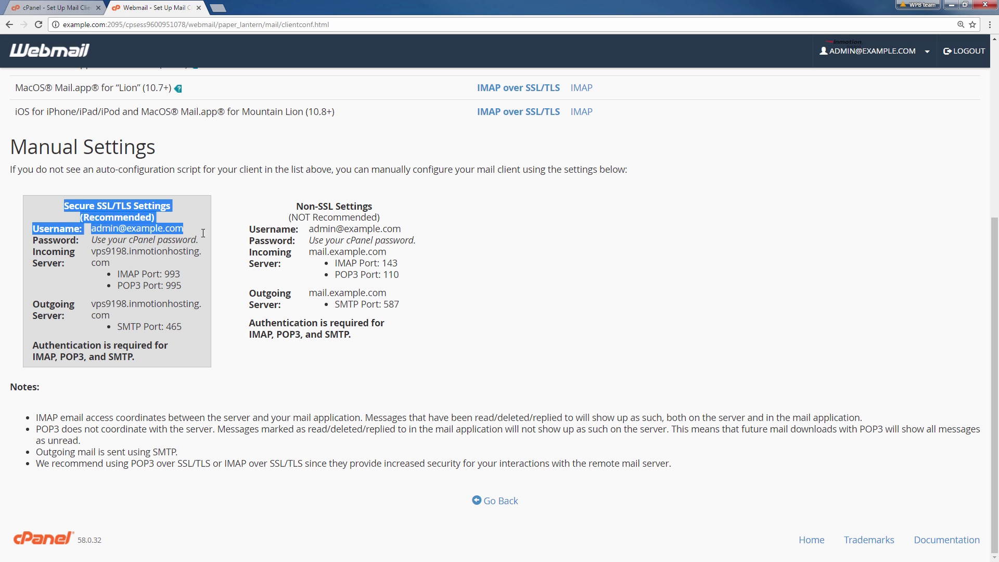
left_click(64, 211)
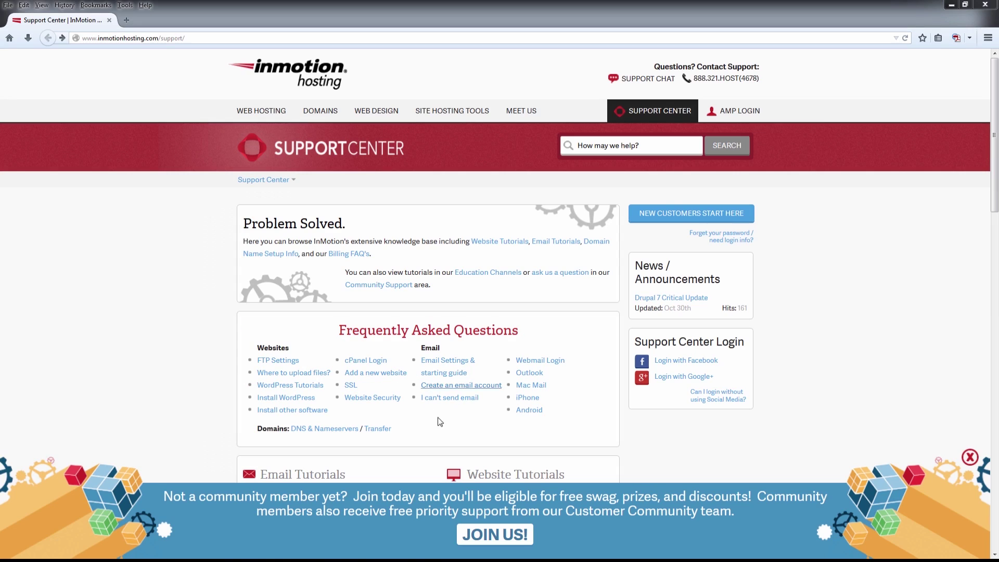
Navigate to the InMotion Hosting Support Center home page.
left_click(477, 538)
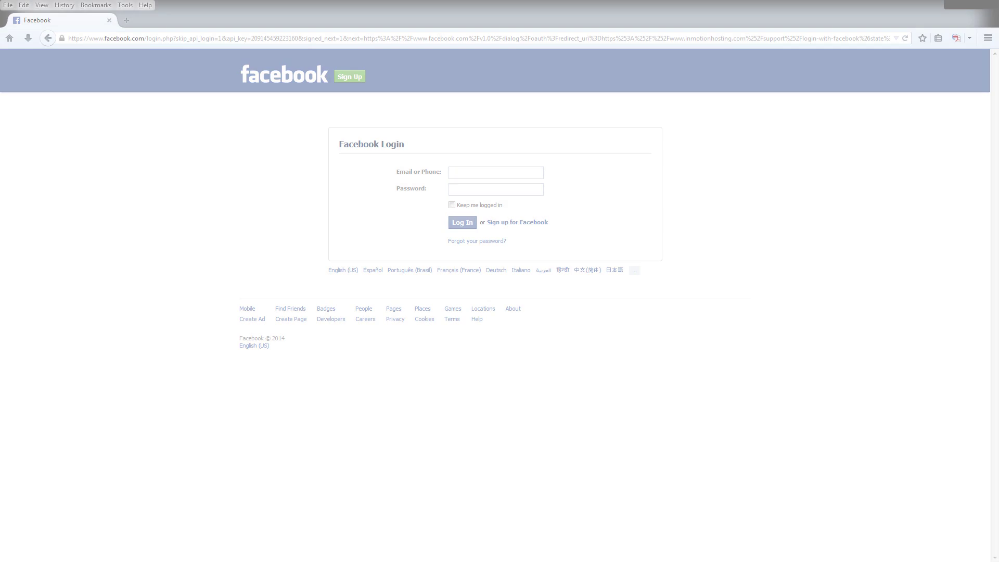